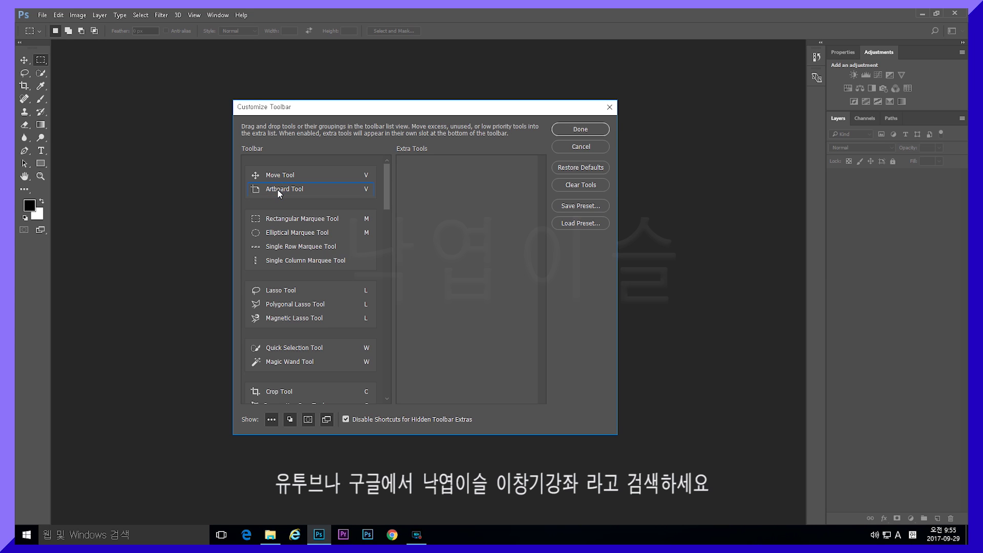
Step: Move the Artboard, Single Row Marquee, Single Column Marquee and Magnetic Lasso tools to the extra tools and apply the toolbar layout
drag(278, 189, 444, 189)
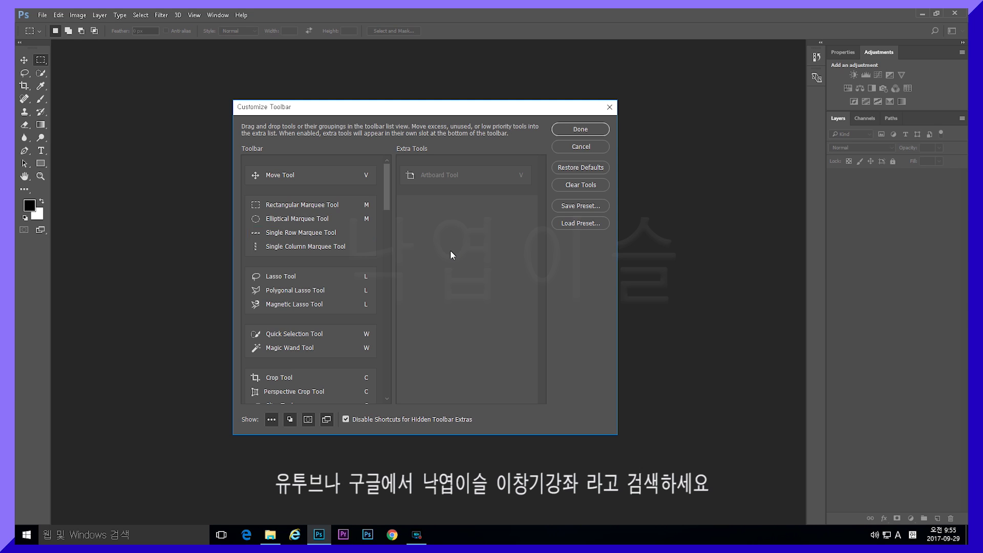
drag(293, 232, 451, 229)
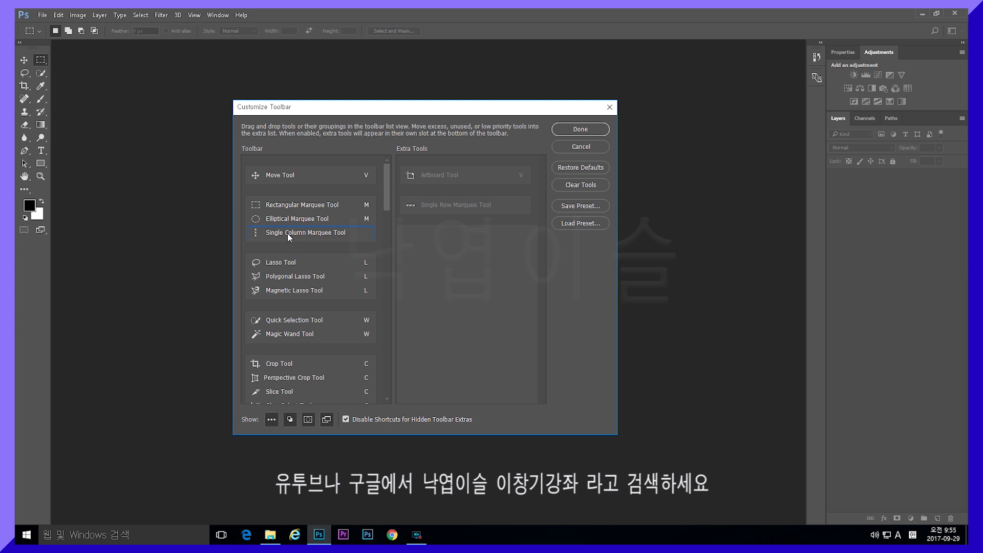
drag(287, 233, 460, 236)
drag(287, 280, 454, 281)
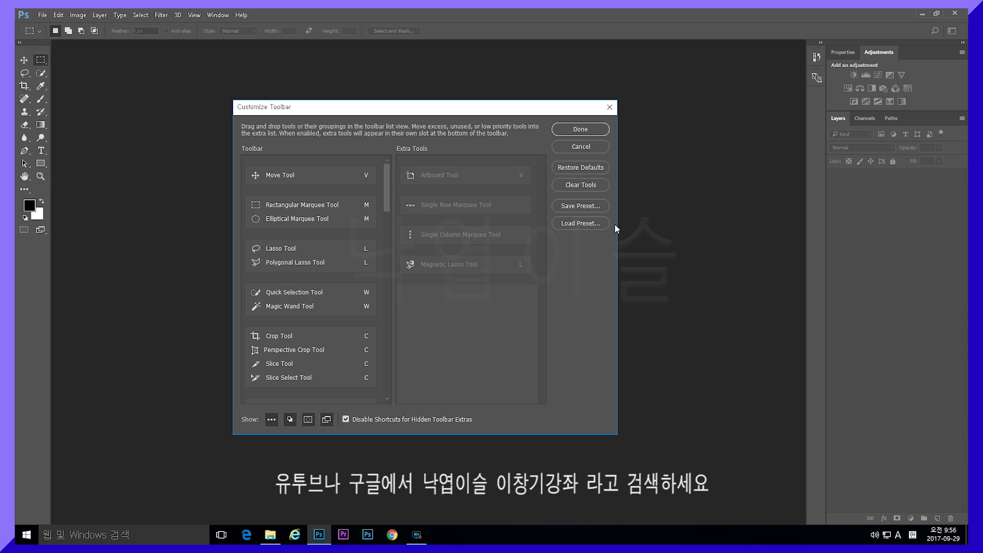
click(580, 129)
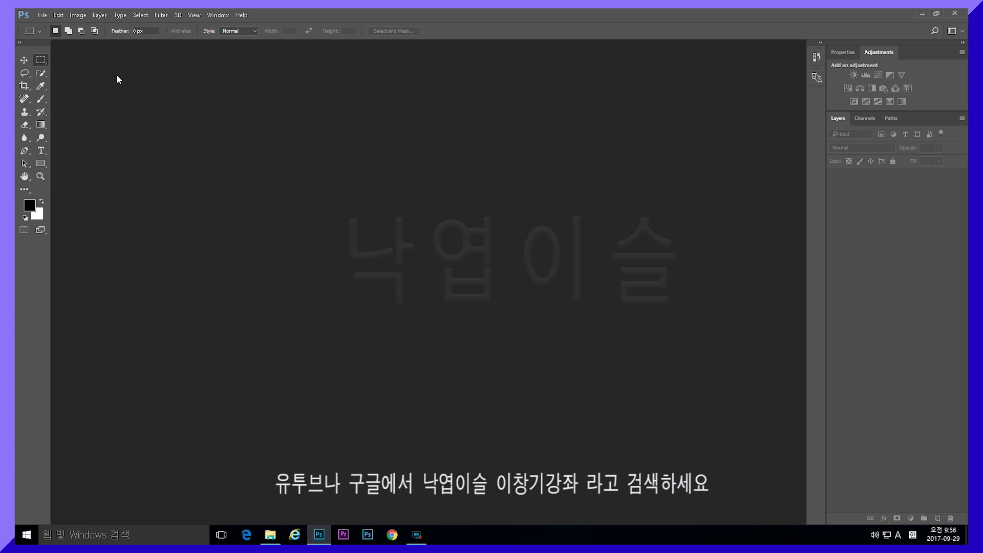
Step: Inspect the Move, Rectangular Marquee and Lasso tool groups to check which tools each one contains
click(24, 61)
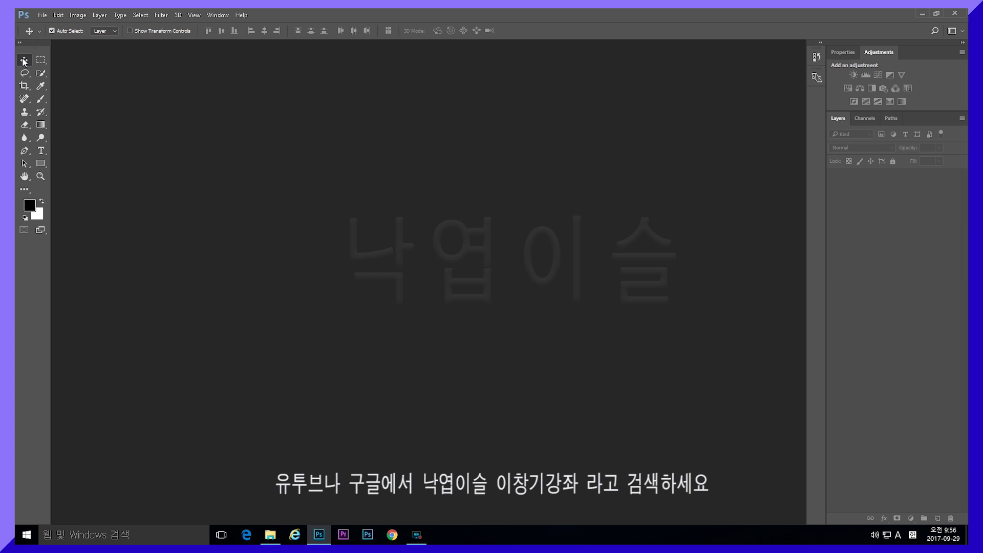
click(22, 60)
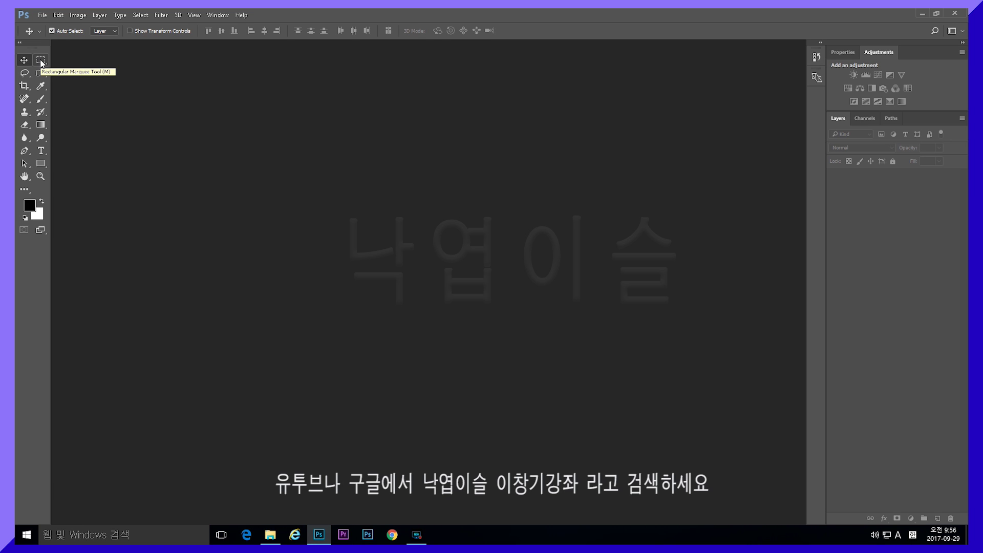
click(41, 62)
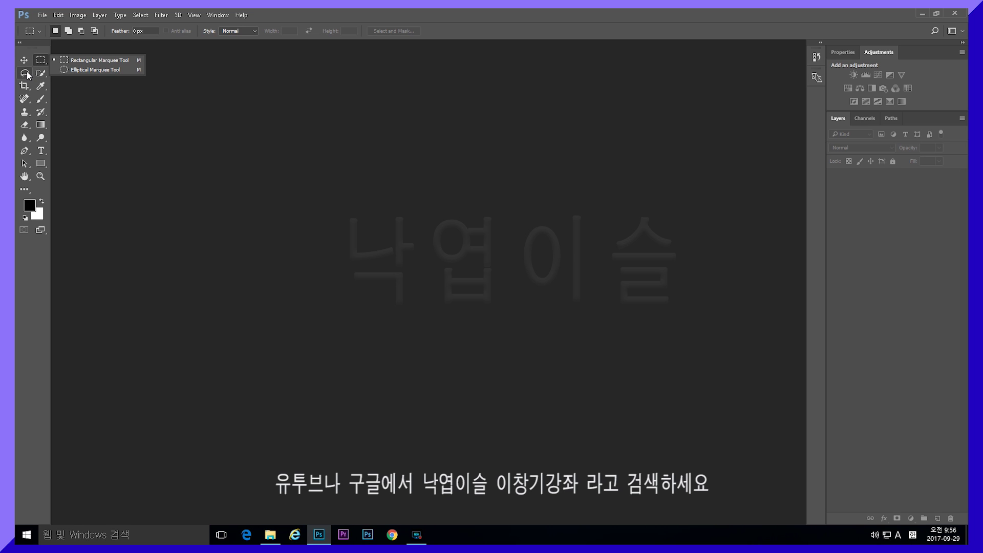
click(25, 74)
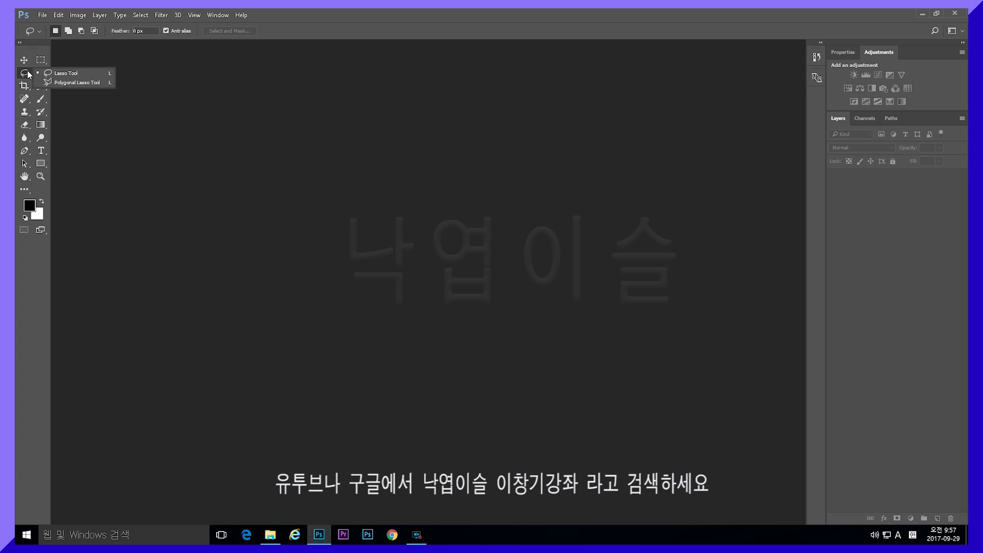
Step: Place the Artboard, Single Row and Single Column Marquee tools in the marquee group and Magnetic Lasso with the Move Tool, applying the layout
click(59, 18)
click(70, 339)
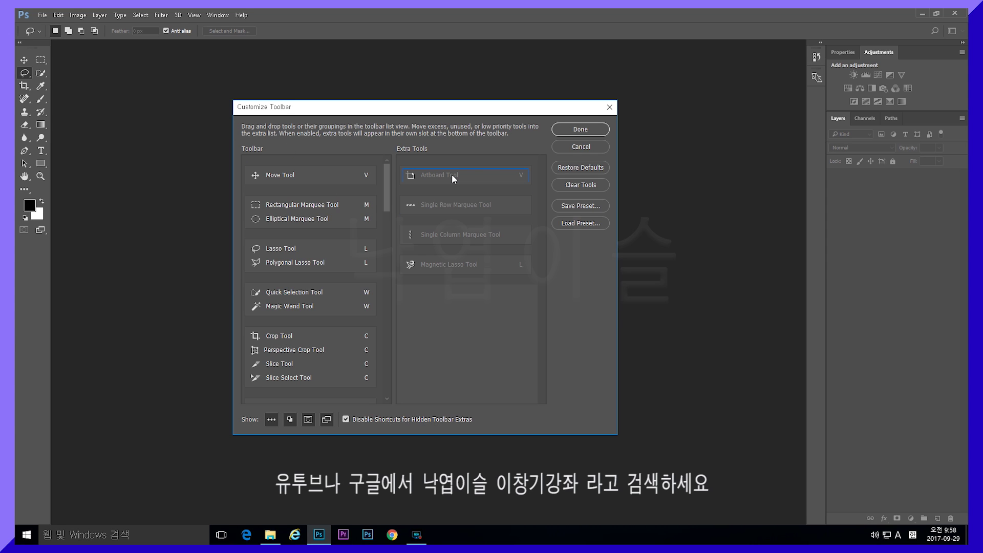
drag(450, 175, 300, 226)
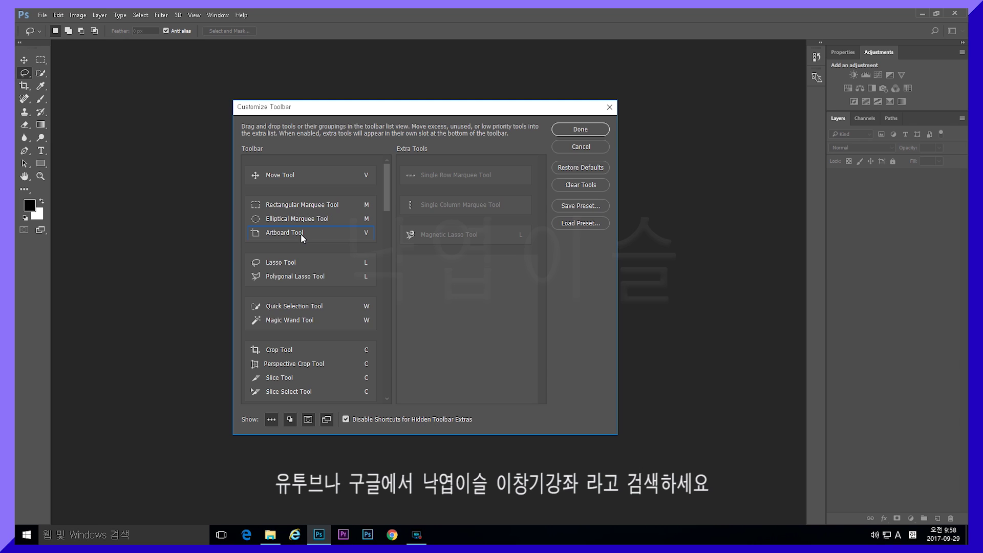
drag(426, 176, 290, 233)
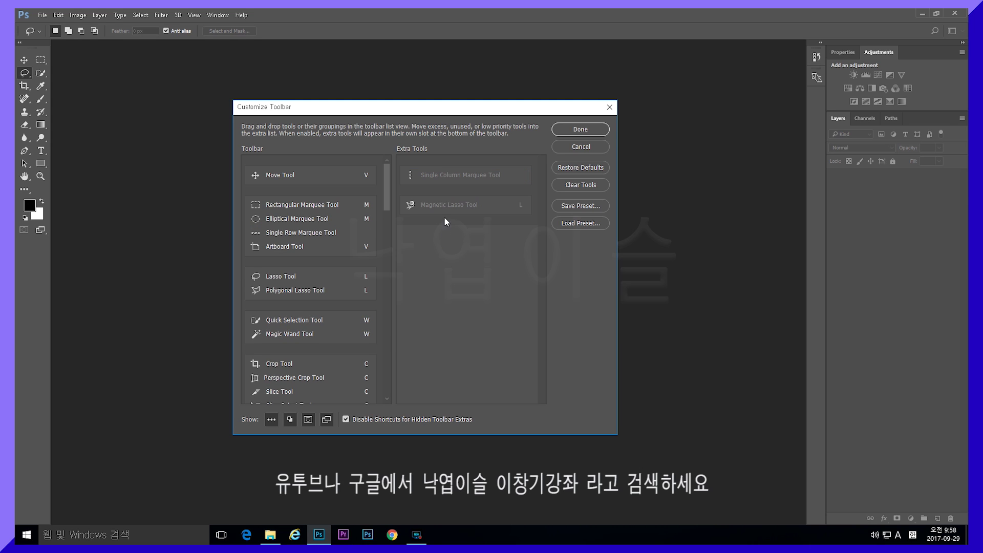
double_click(447, 178)
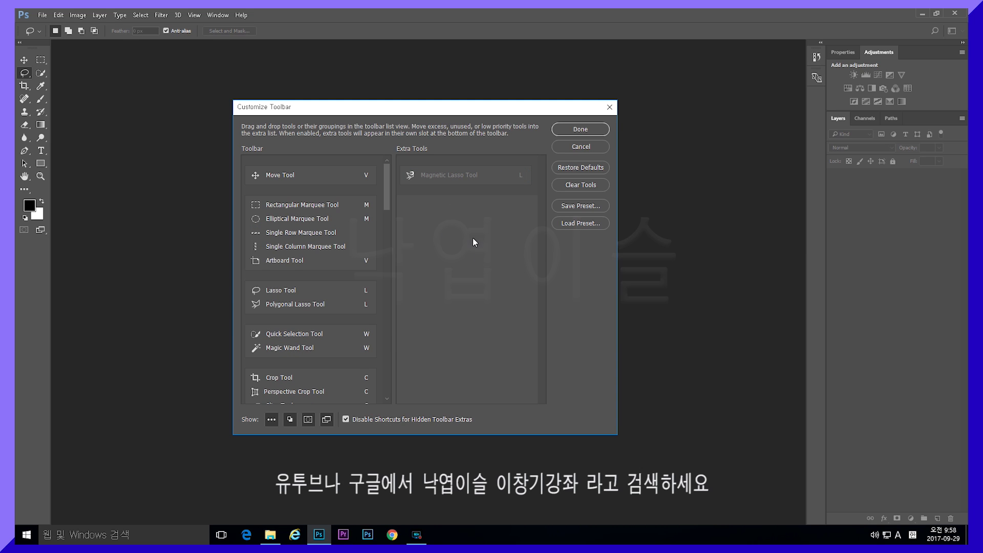
drag(446, 178, 296, 190)
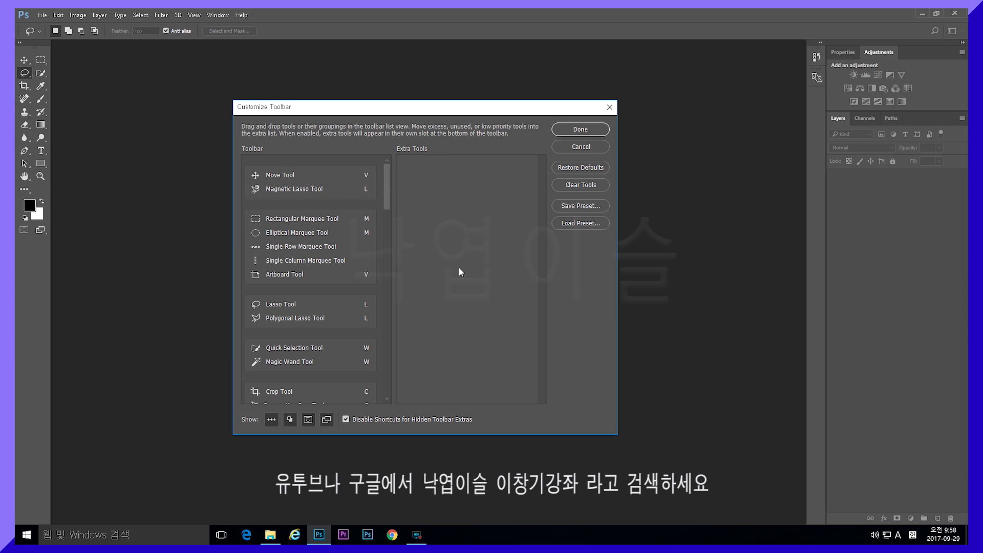
click(580, 130)
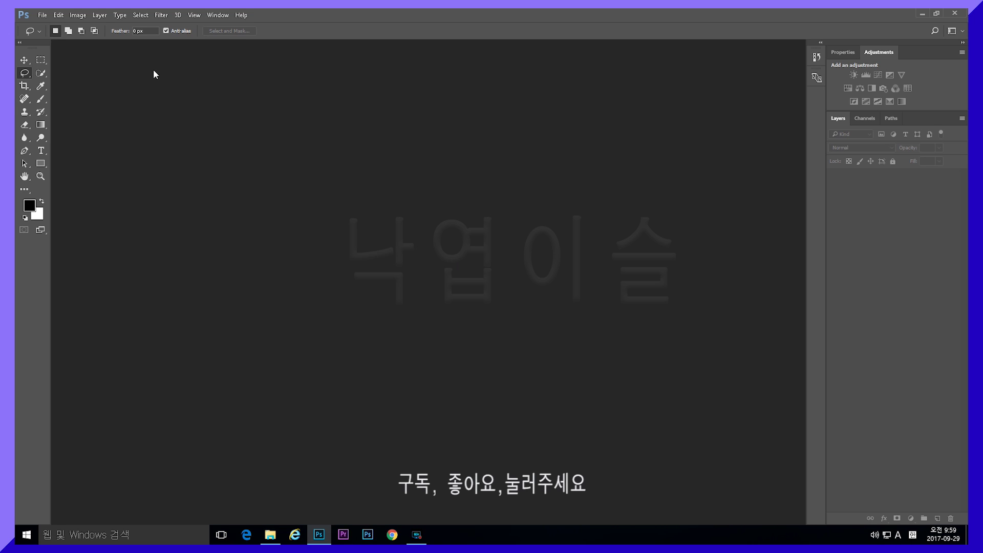
Step: Check the Move, marquee and lasso groups for the regrouped Magnetic Lasso and Artboard tools
click(24, 61)
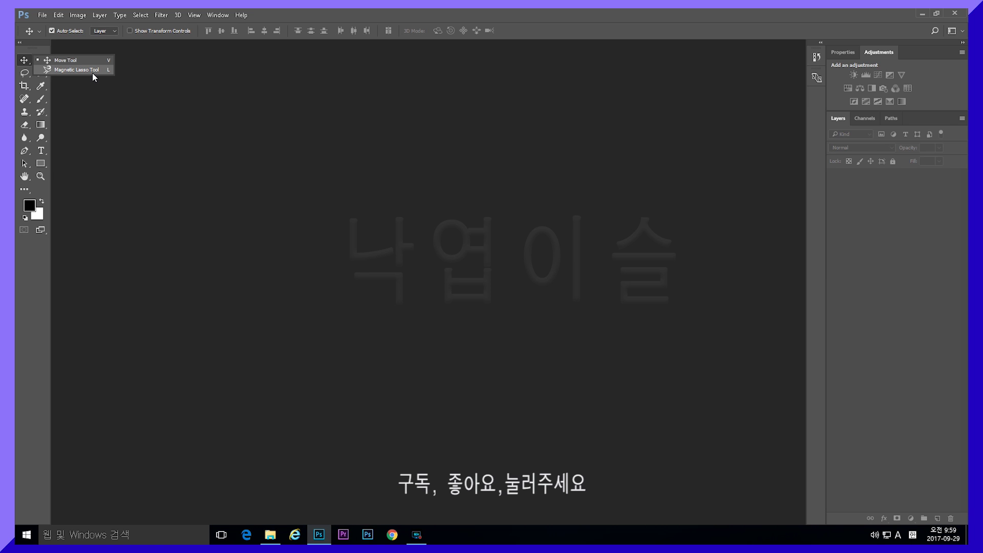
click(41, 61)
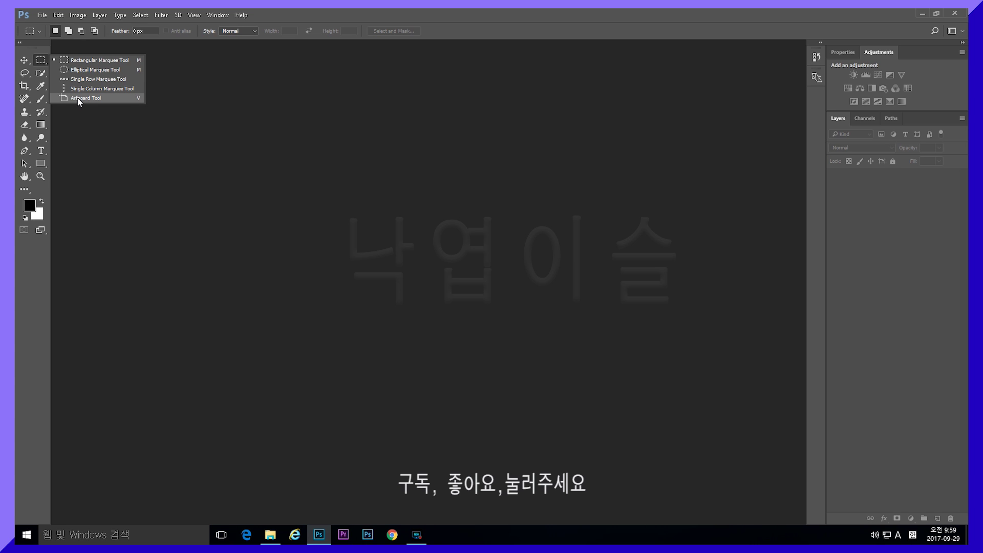
click(23, 75)
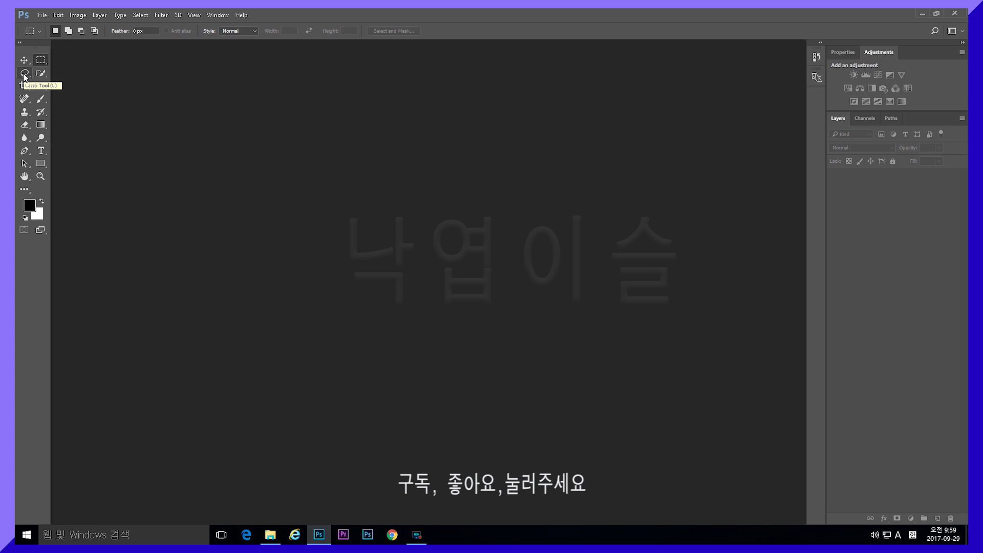
click(24, 76)
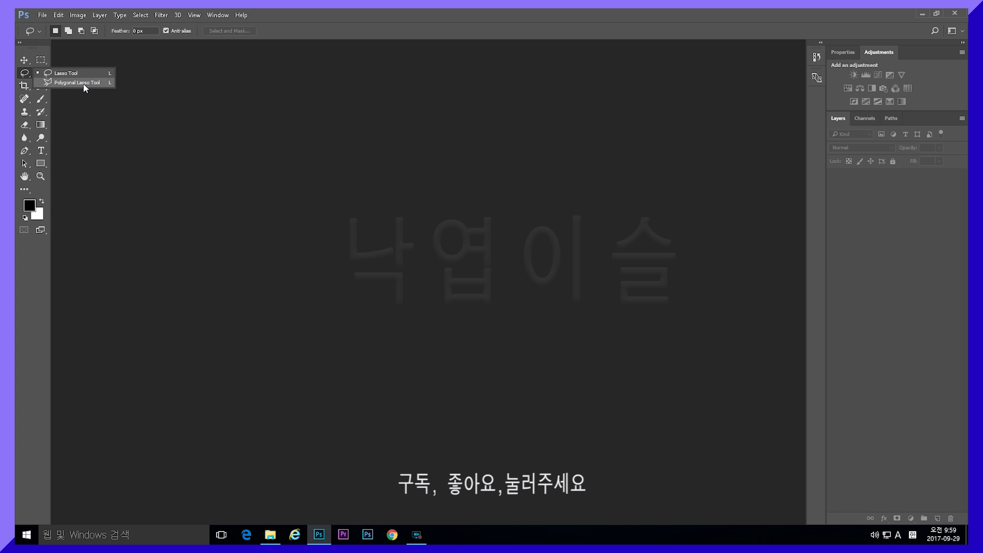
click(105, 103)
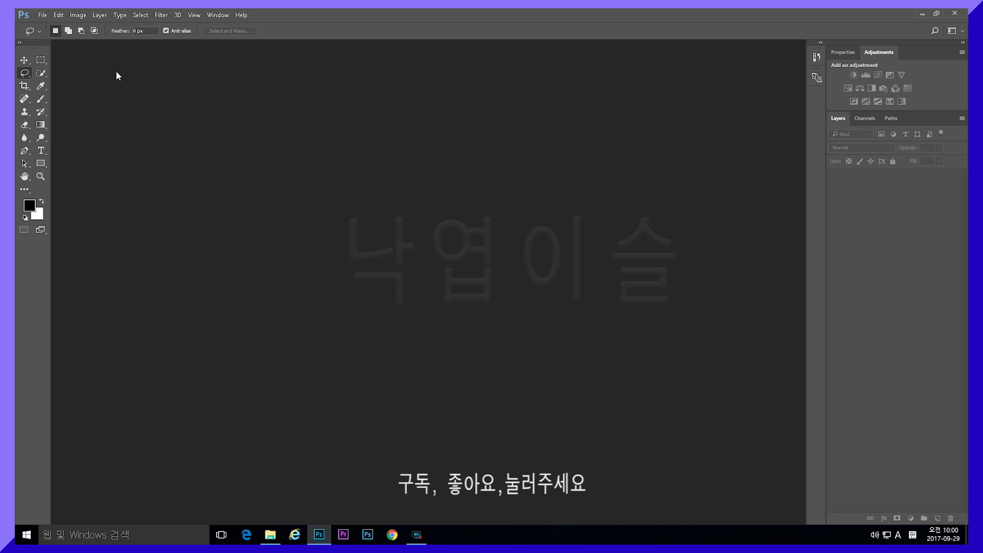
Step: Restore the toolbar customization to its defaults and apply it
click(59, 14)
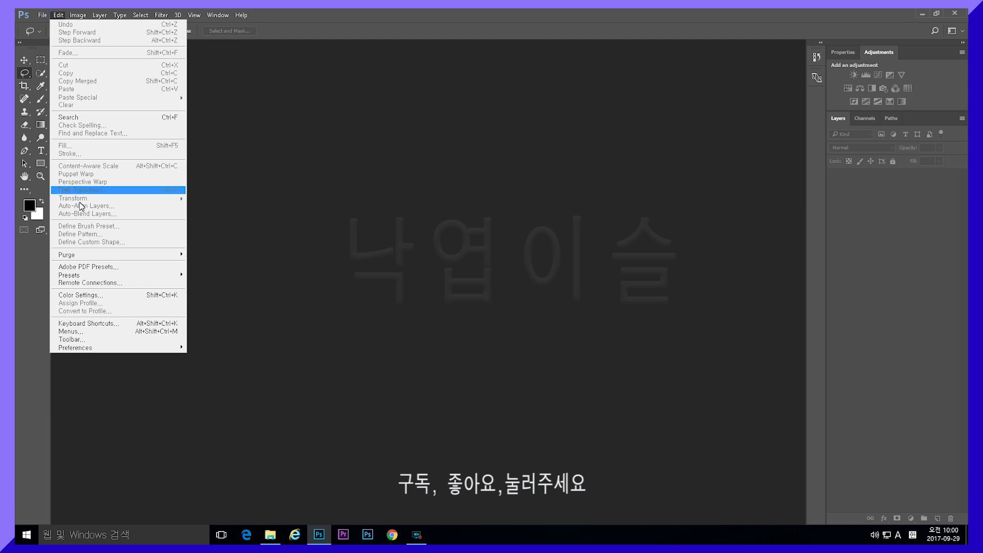
click(103, 340)
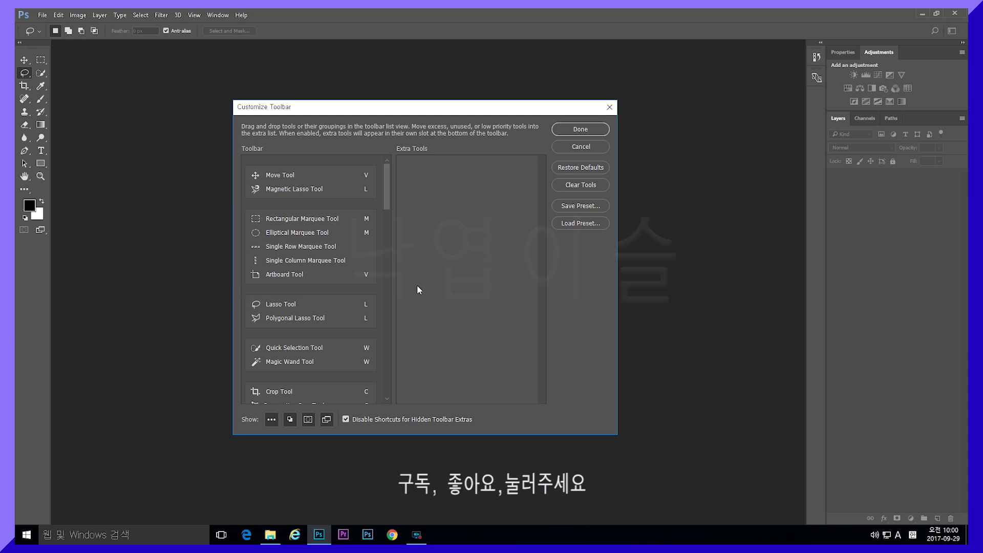
click(575, 168)
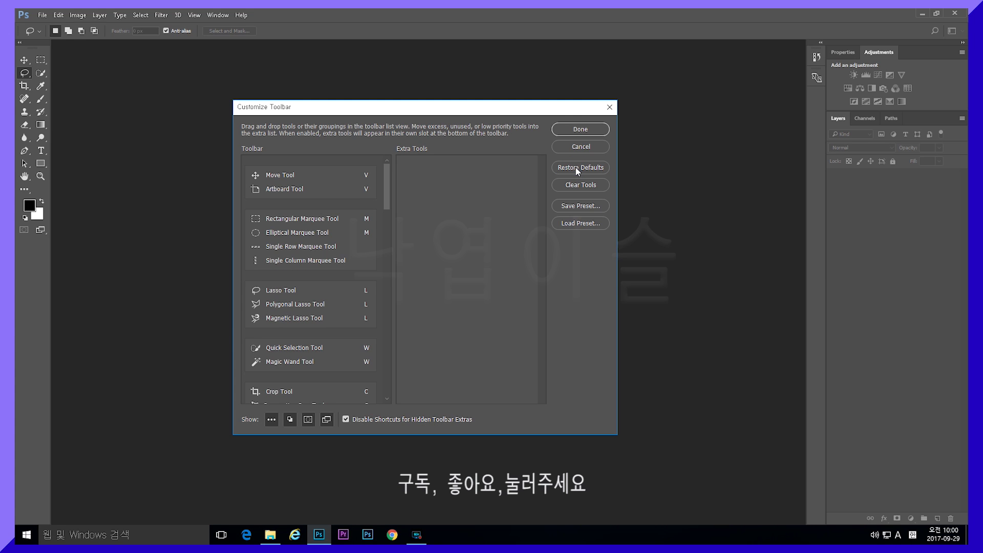
click(579, 128)
Step: Review the contents of the Move, marquee and lasso tool groups in the default toolbar
click(24, 61)
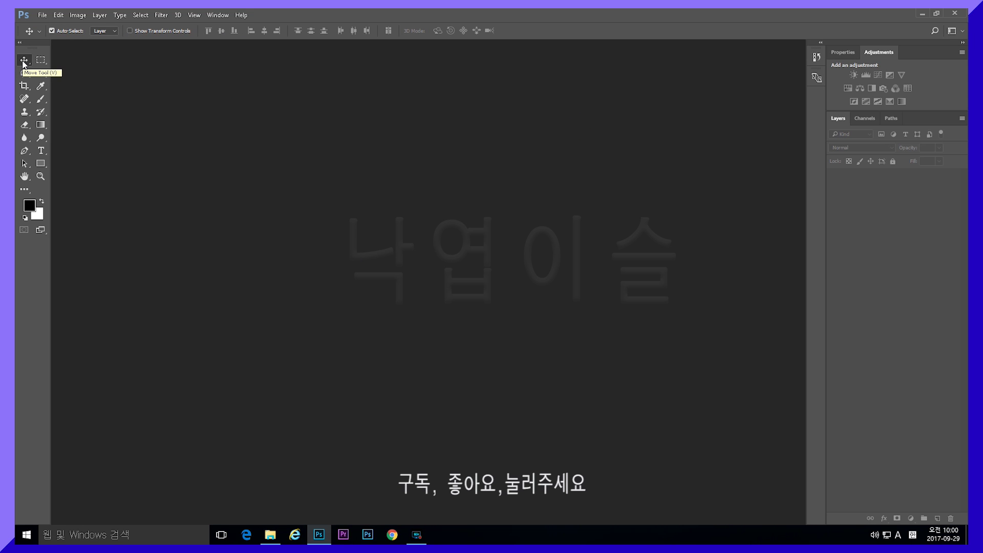
right_click(23, 61)
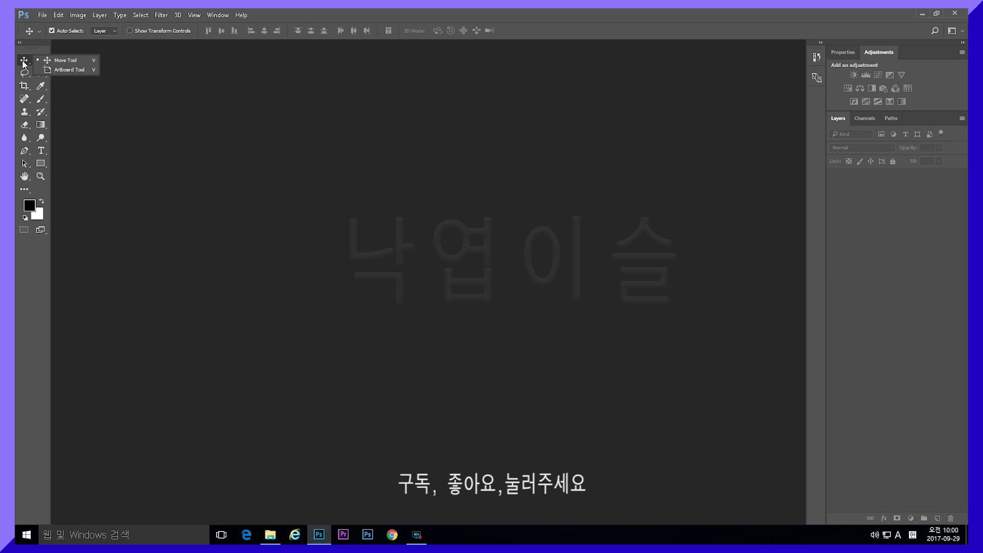
click(139, 120)
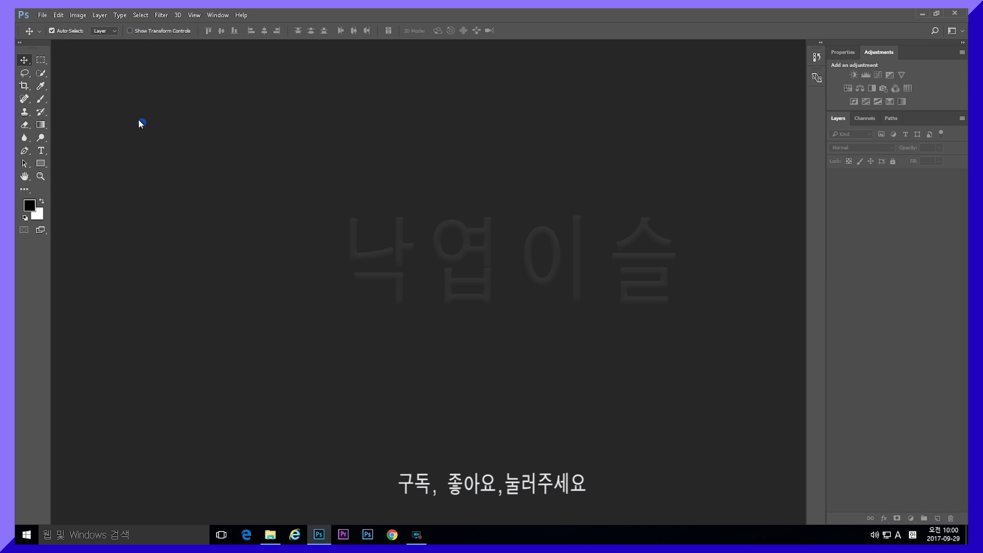
click(41, 60)
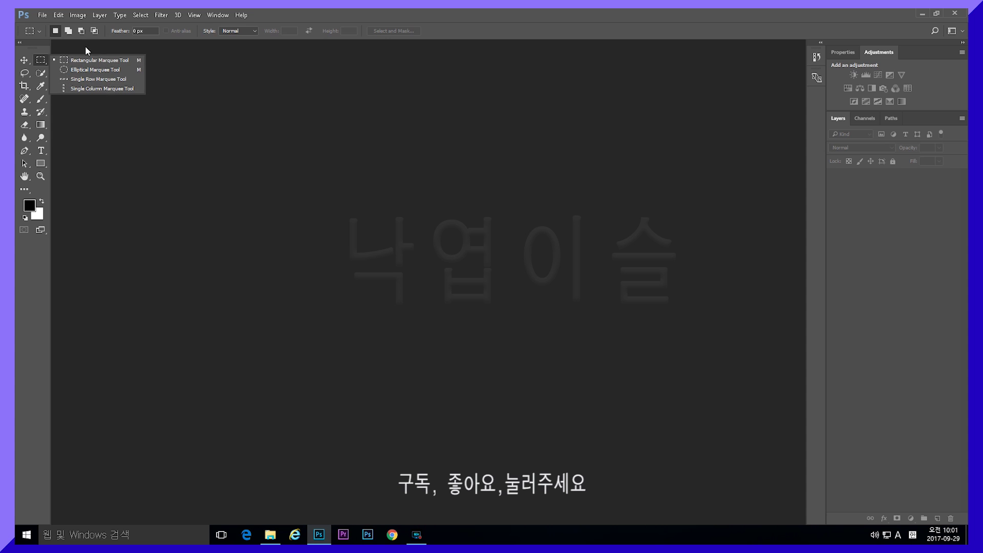
click(111, 111)
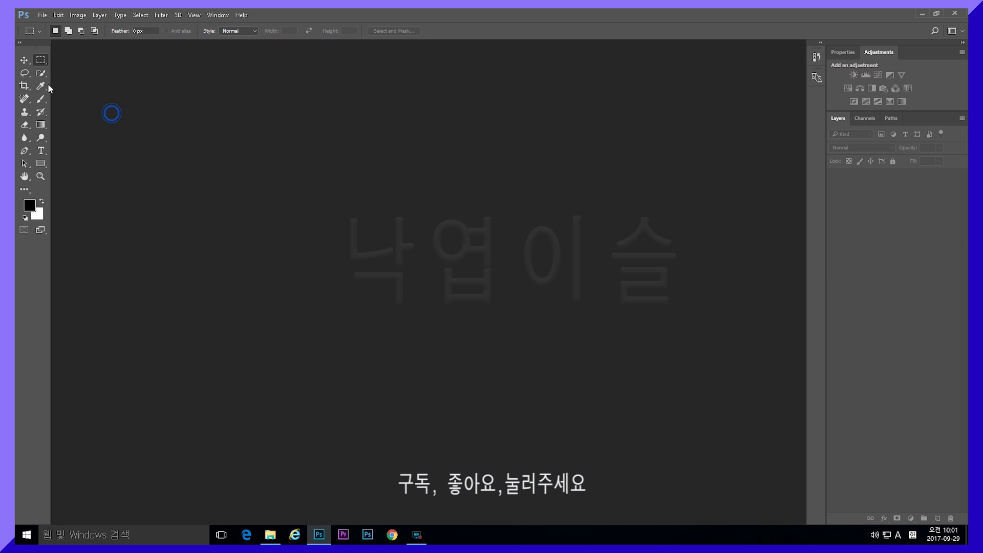
click(24, 73)
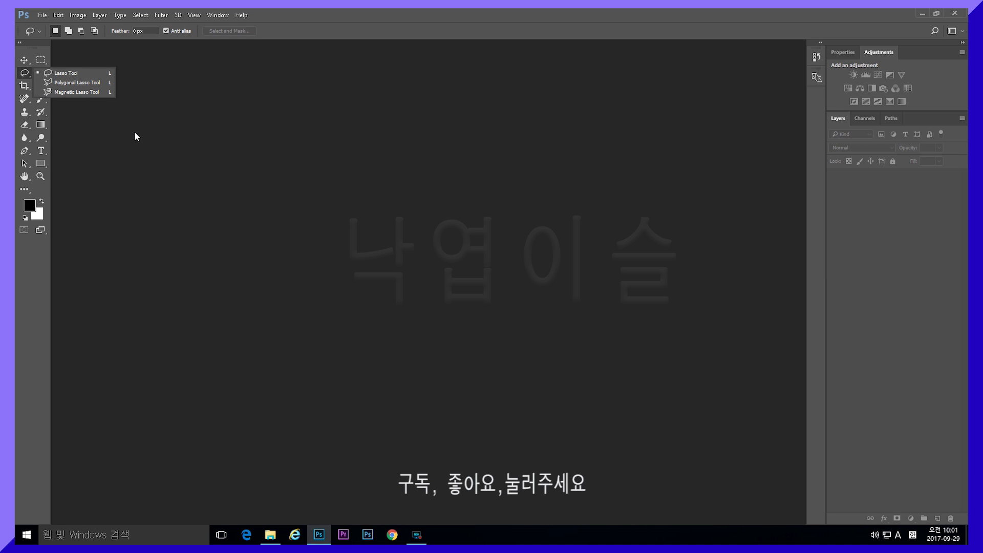
click(160, 131)
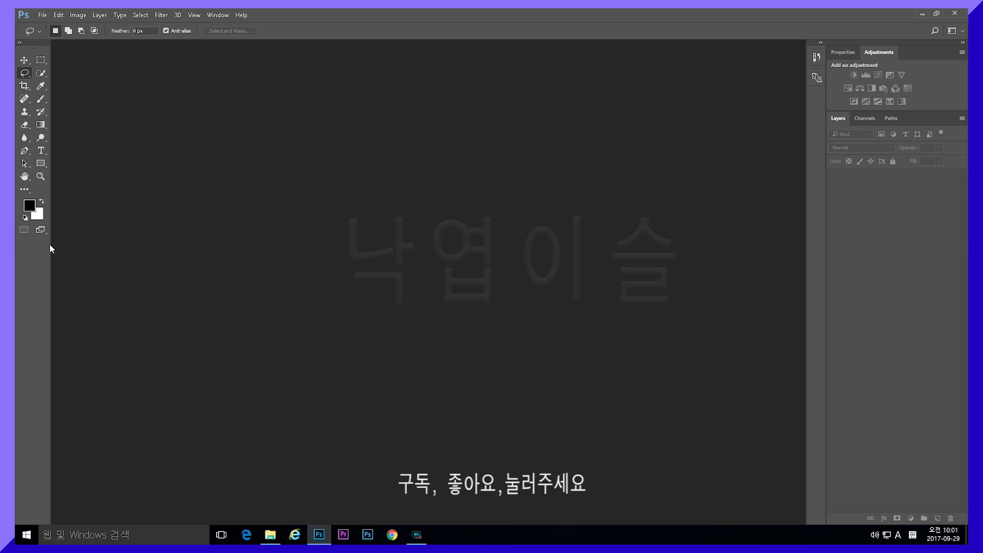
Step: In the toolbar customization, hide and re-show the extra tools slot, and do the same for the foreground and background colors
click(58, 16)
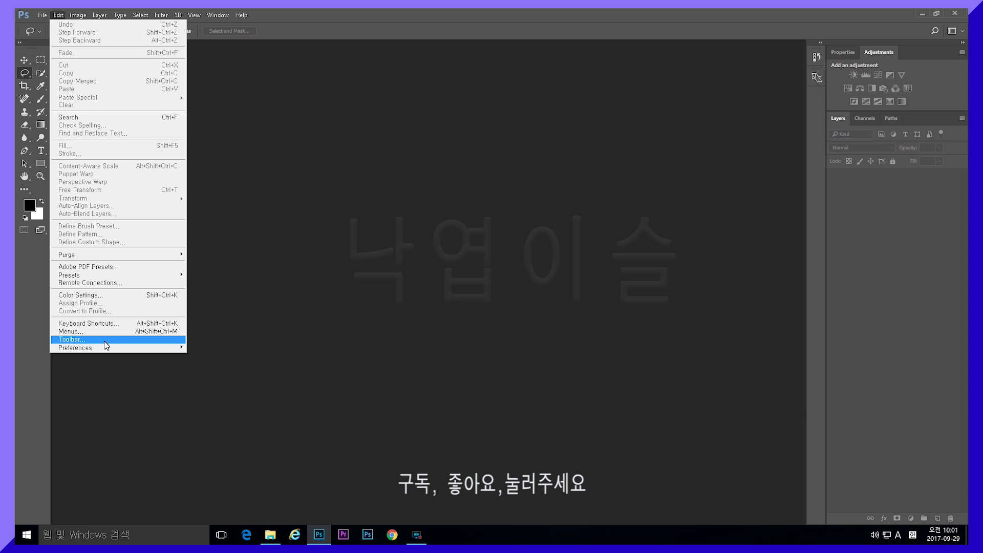
click(106, 341)
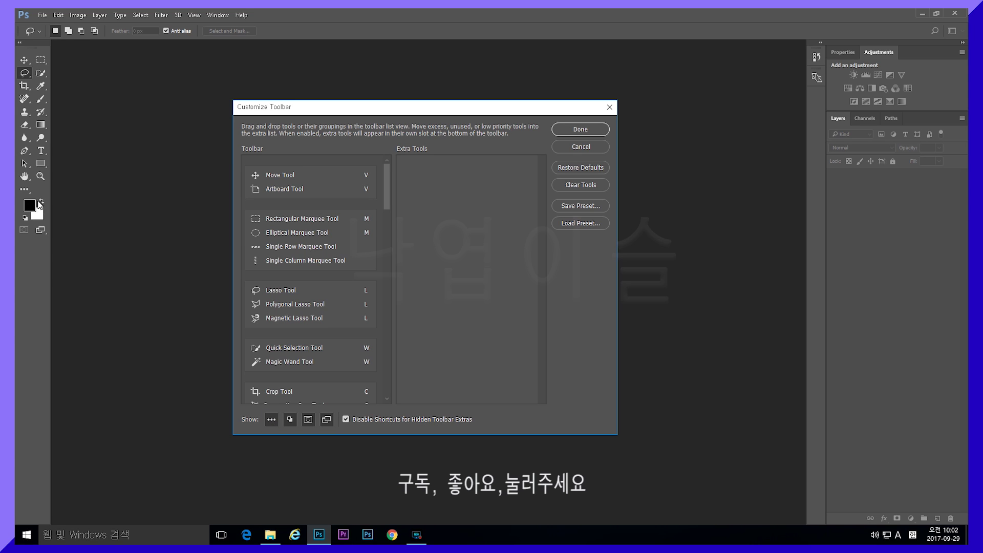
click(271, 420)
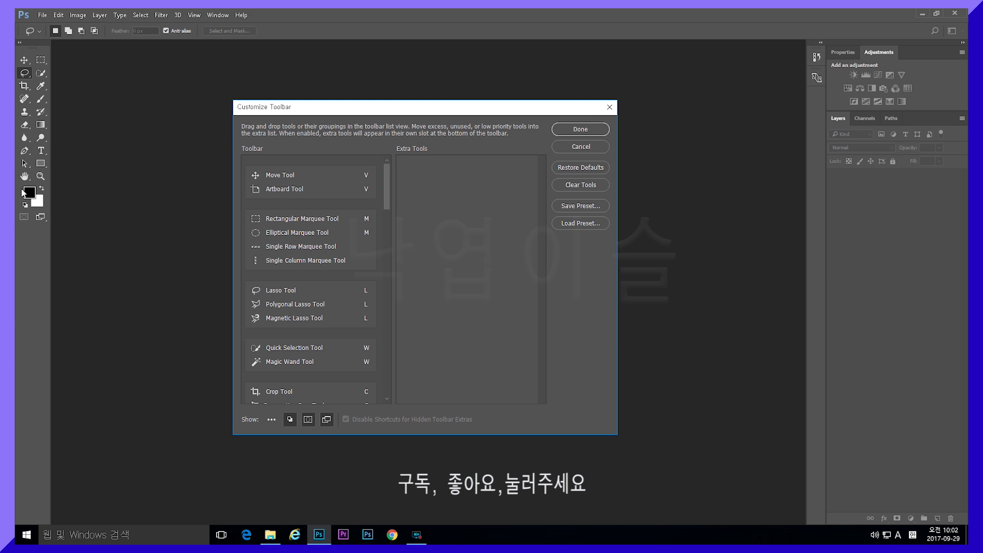
click(269, 420)
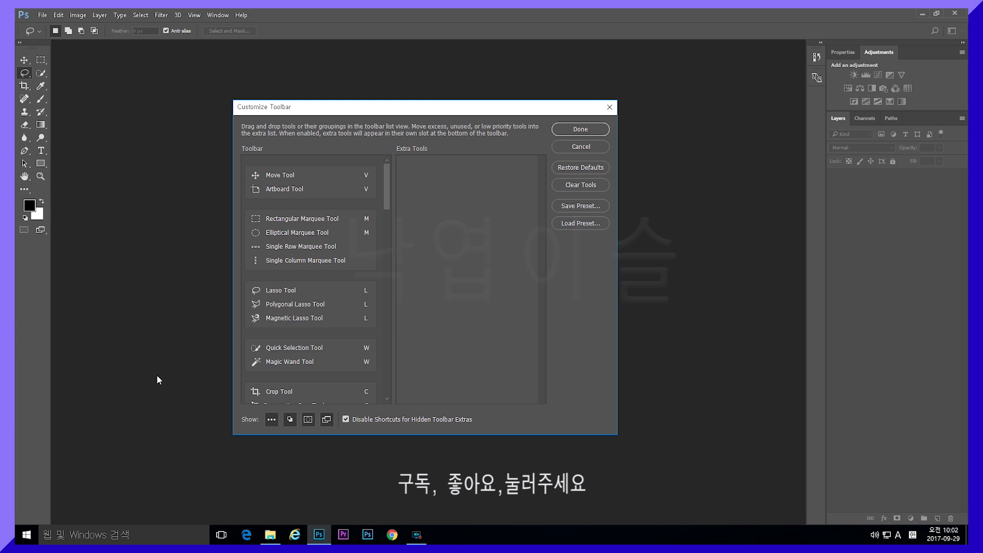
click(289, 420)
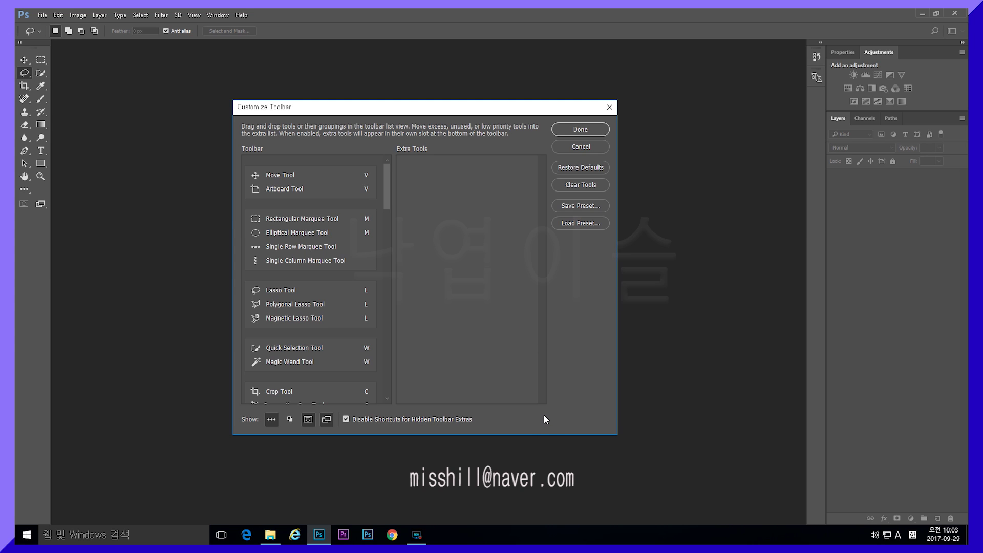
click(290, 420)
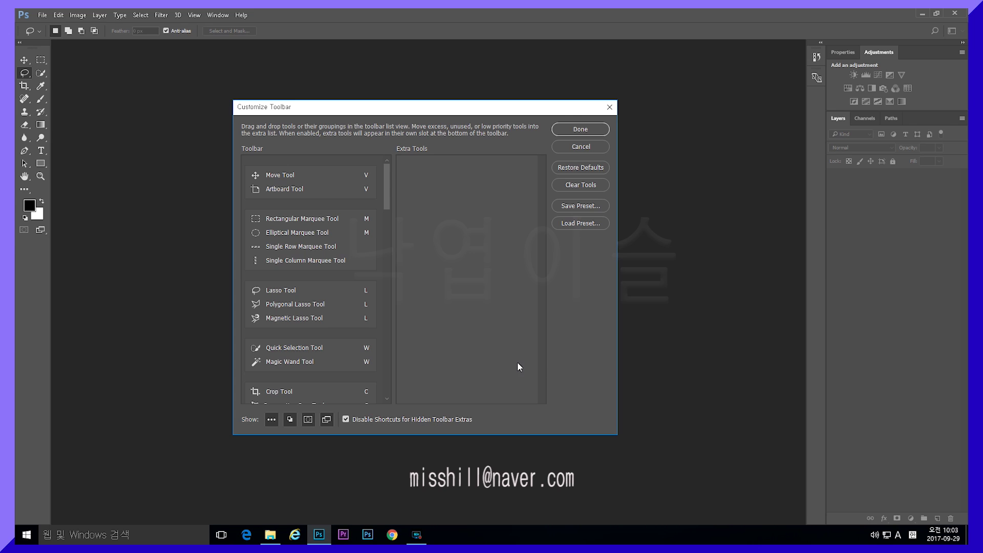
Step: In the toolbar customization, hide and re-show the Quick Mask mode widget, and do the same for the screen mode widget
click(307, 419)
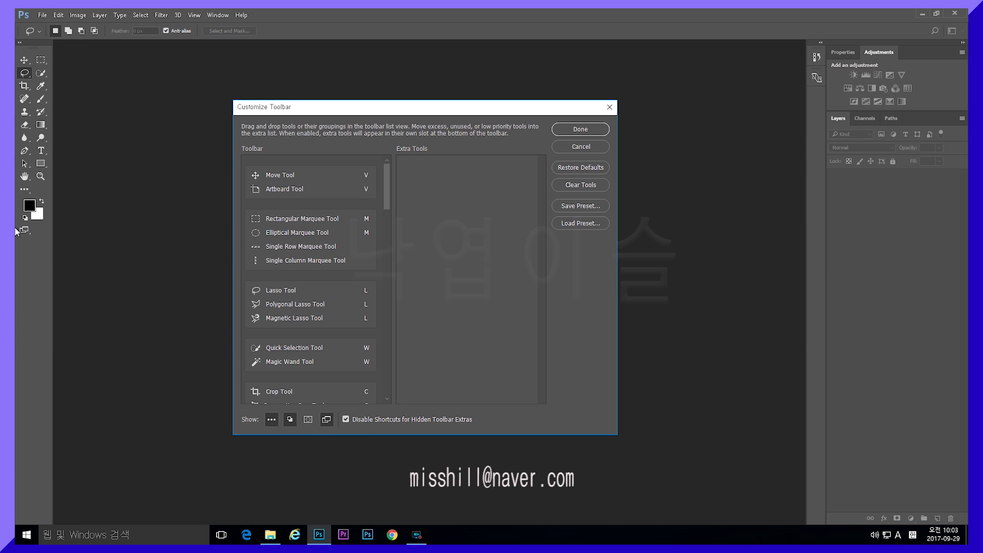
click(308, 421)
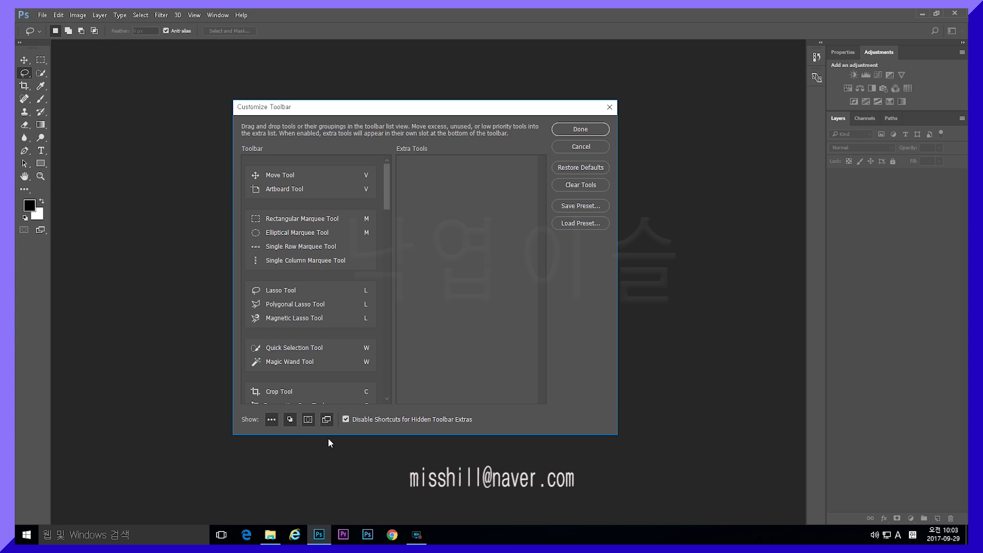
click(327, 421)
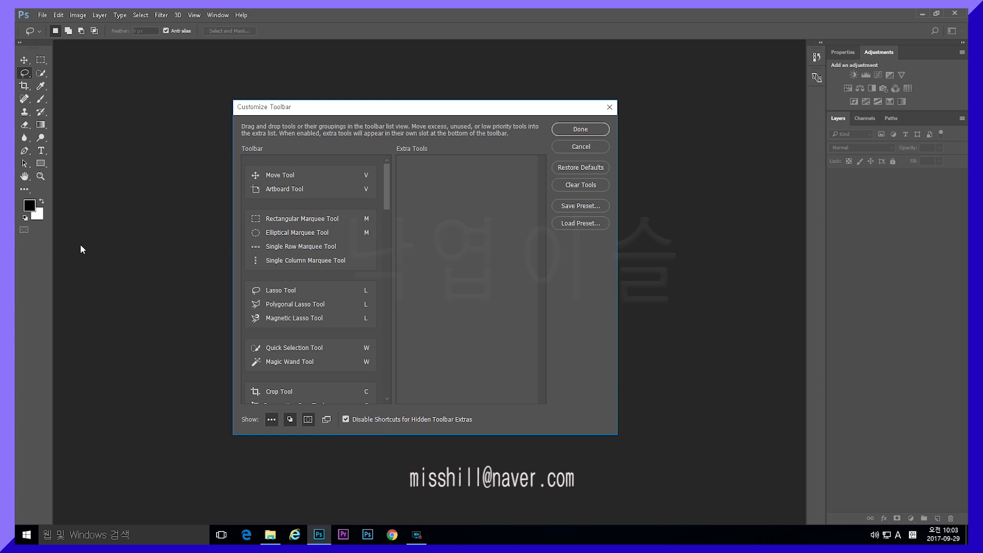
click(327, 420)
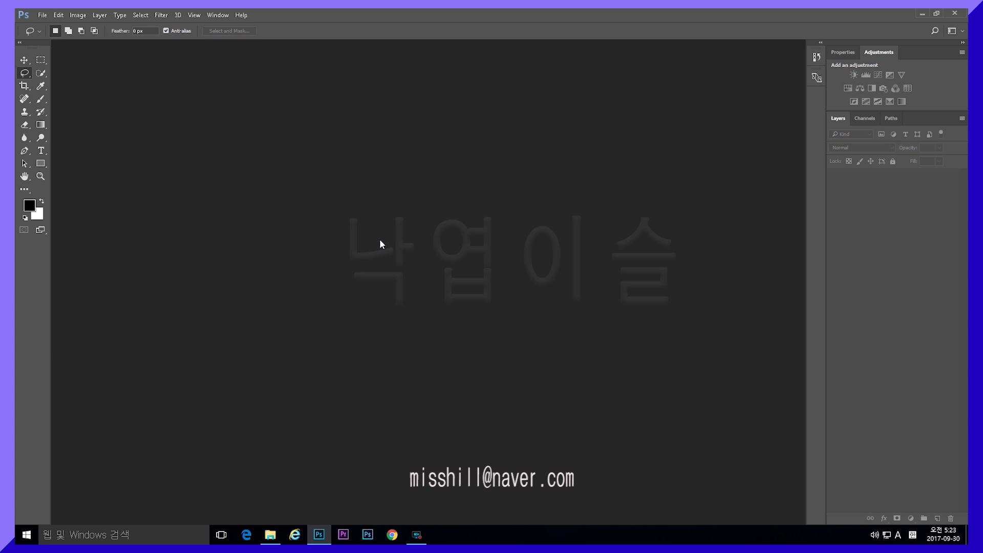
Step: Clear all tools from the toolbar into the extra tools list and apply the customization
click(57, 15)
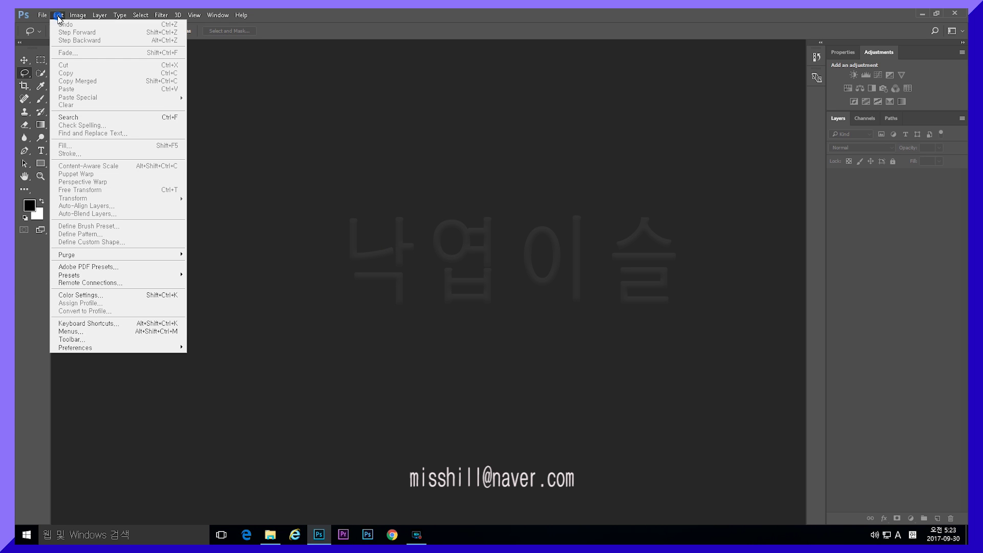
click(87, 341)
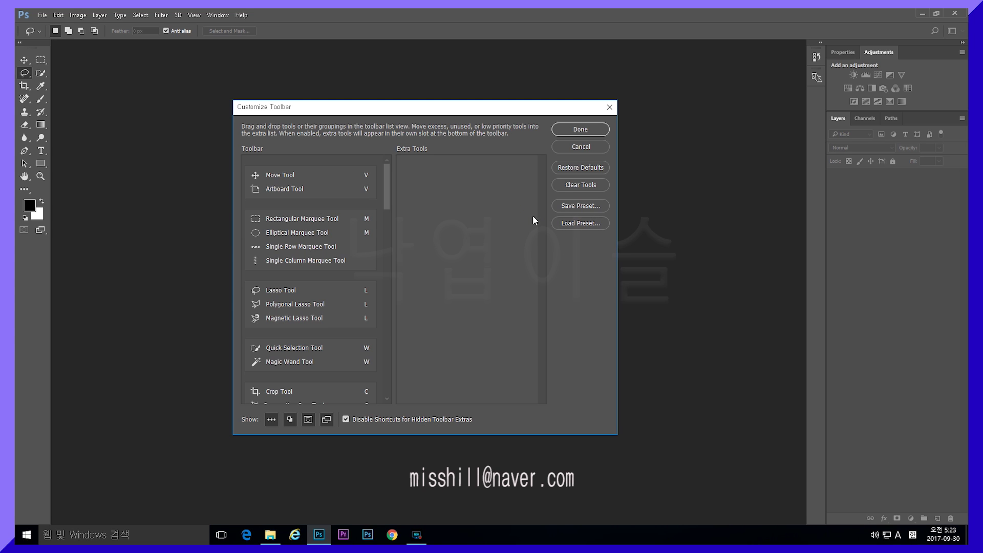
click(578, 188)
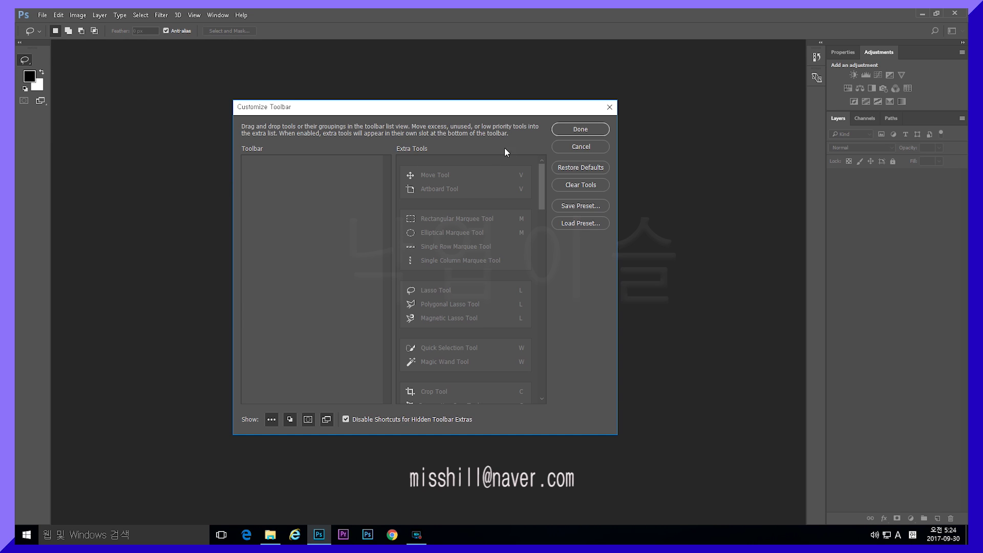
click(563, 131)
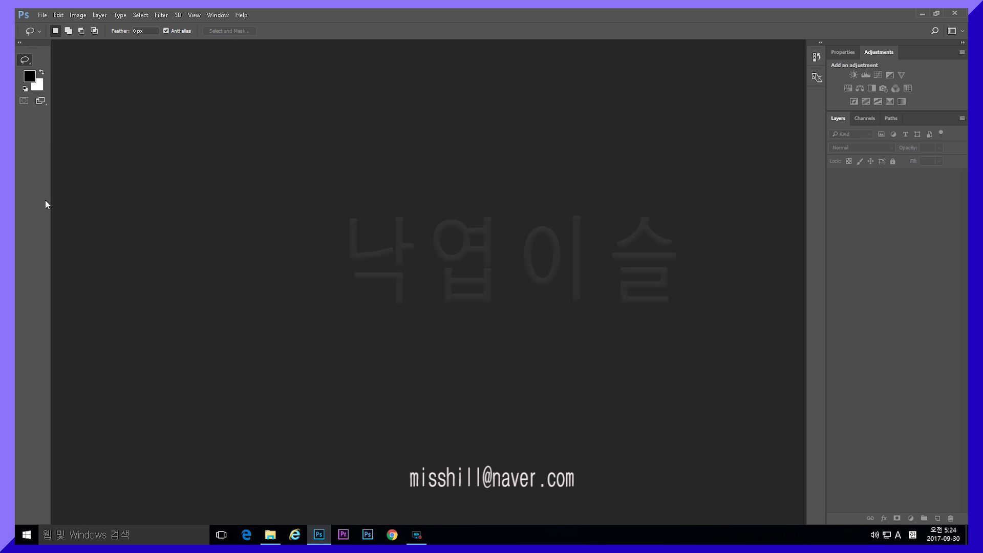
Step: Hide the extra tools slot, foreground and background colors, Quick Mask mode and screen mode widgets from the toolbar, and apply the customization
click(59, 14)
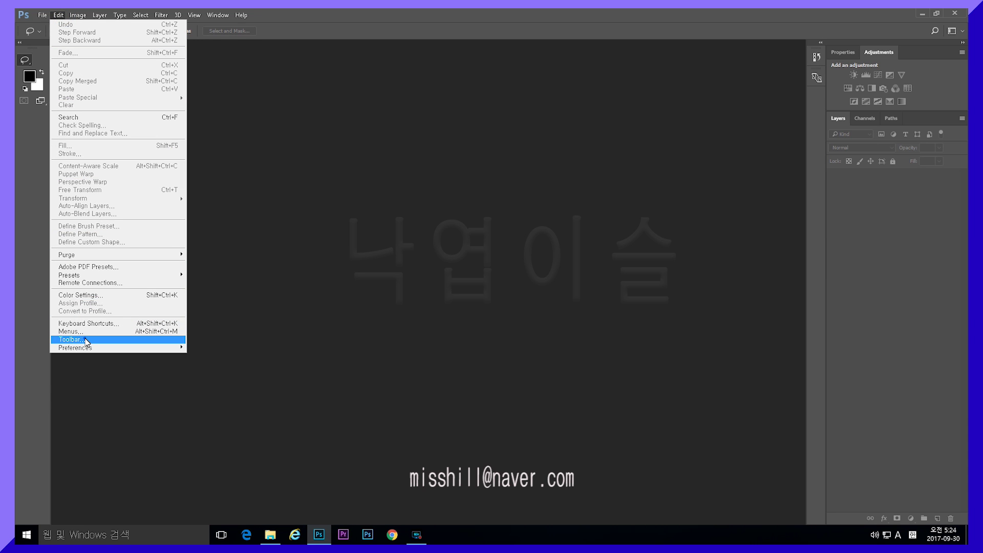
click(72, 340)
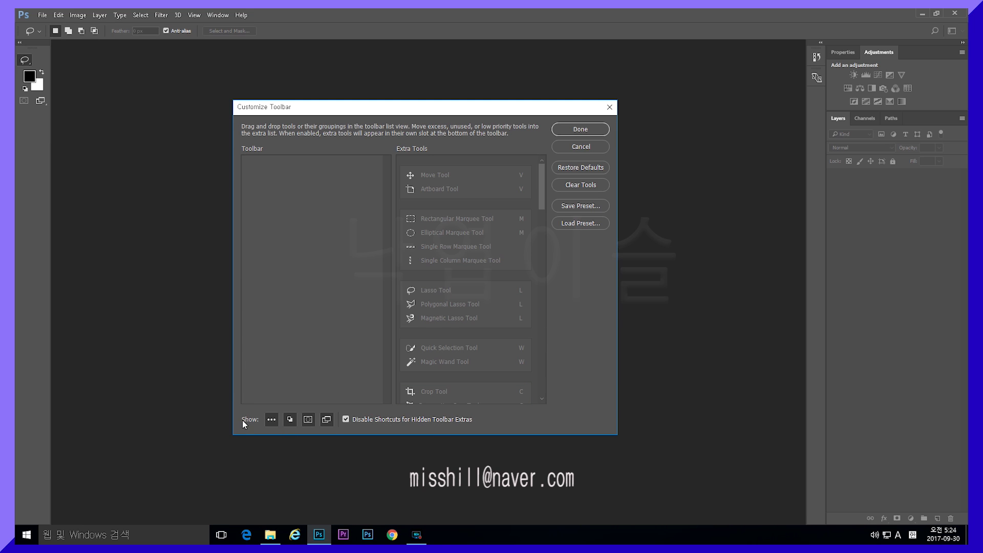
click(271, 420)
click(290, 420)
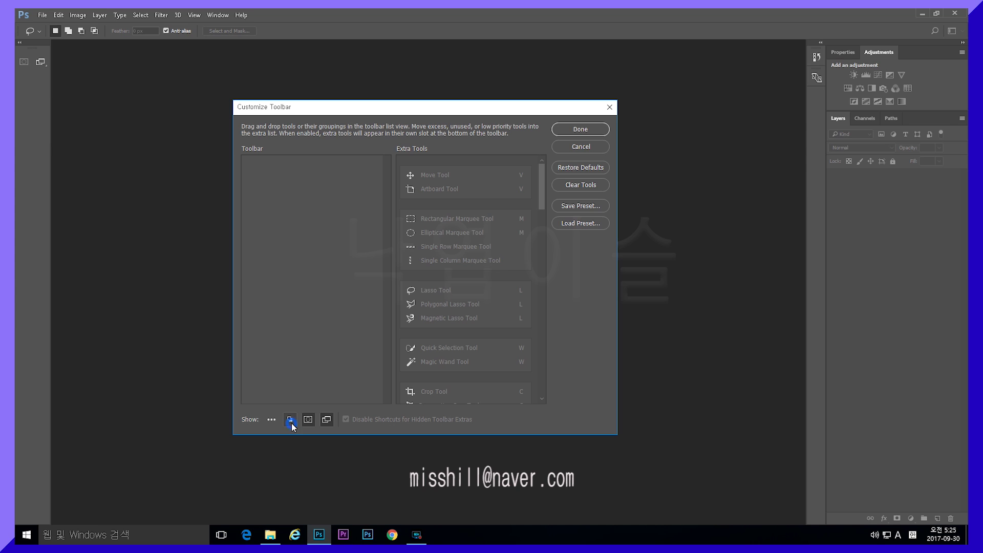
click(307, 420)
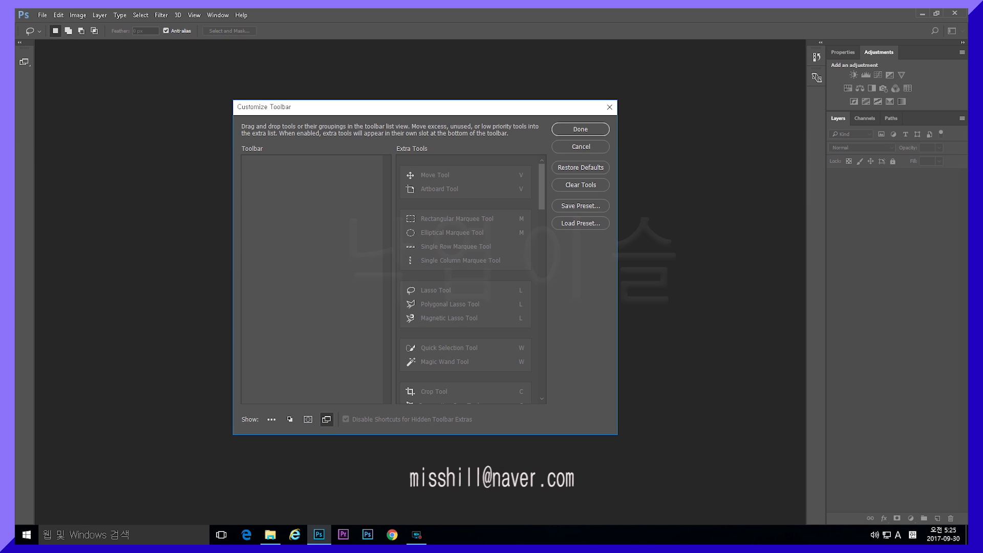
click(326, 420)
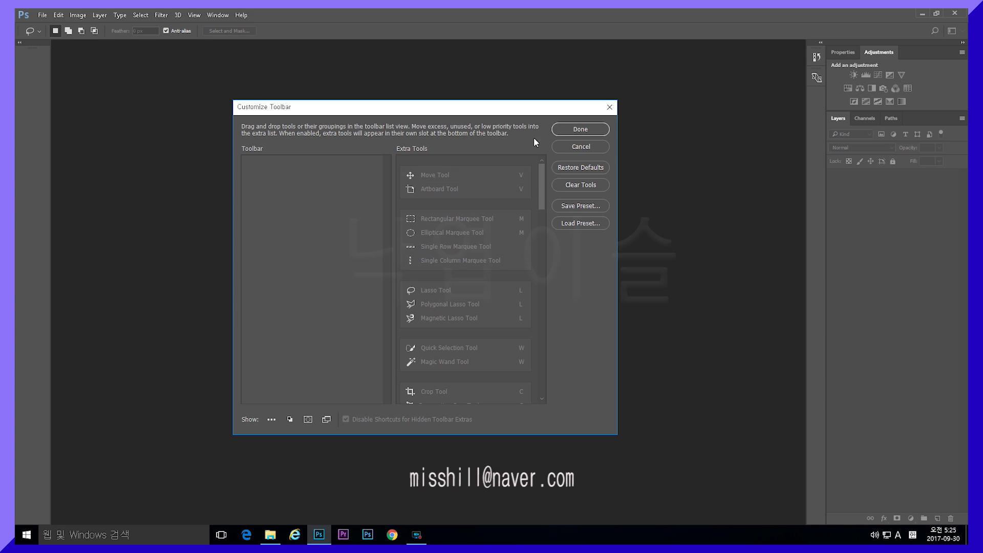
click(568, 128)
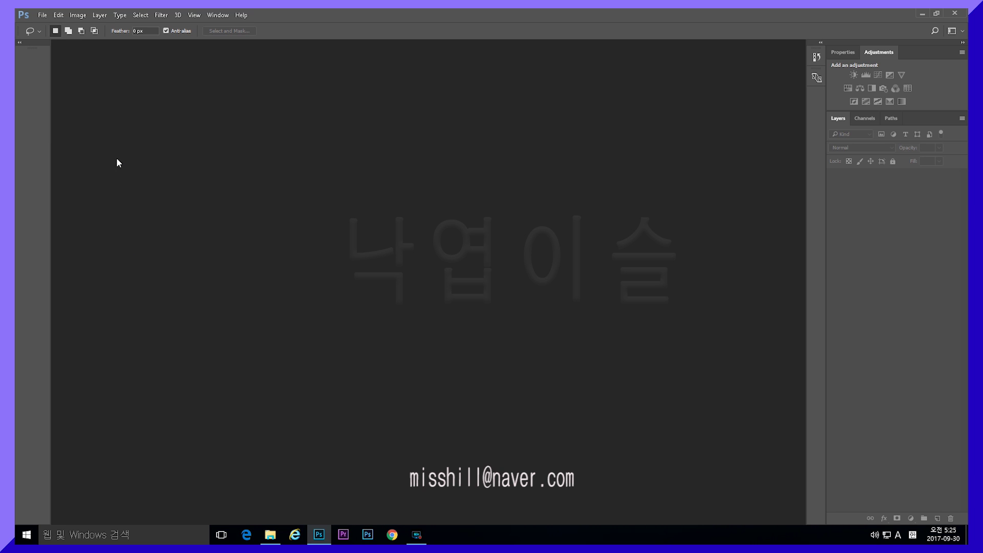
Step: Restore the emptied toolbar, including its tools and widgets, to the default customization and apply it
click(58, 15)
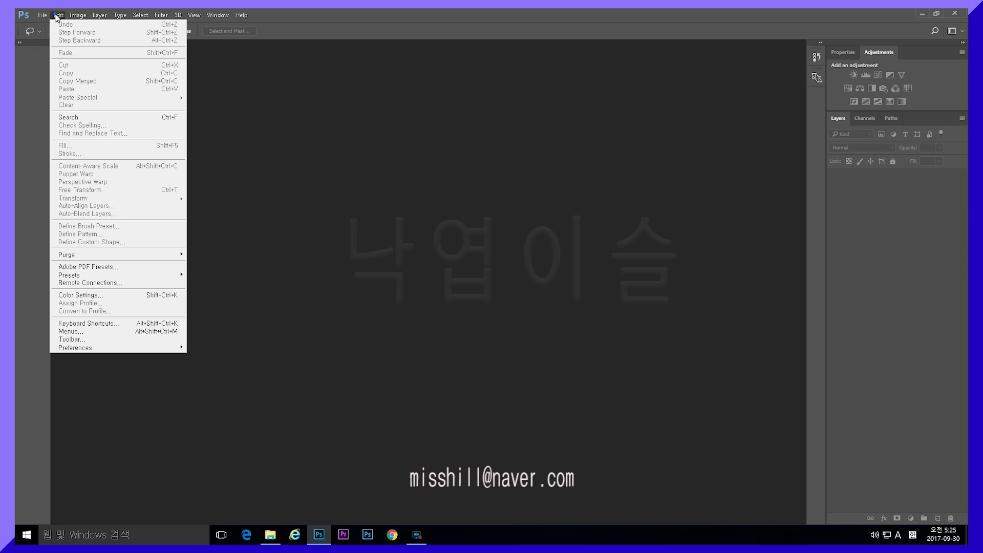
click(73, 341)
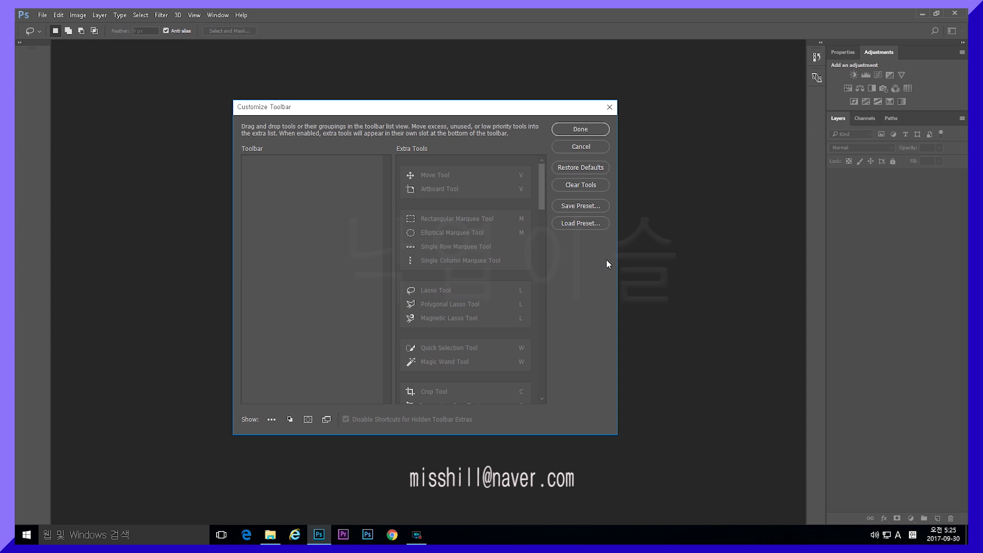
click(594, 171)
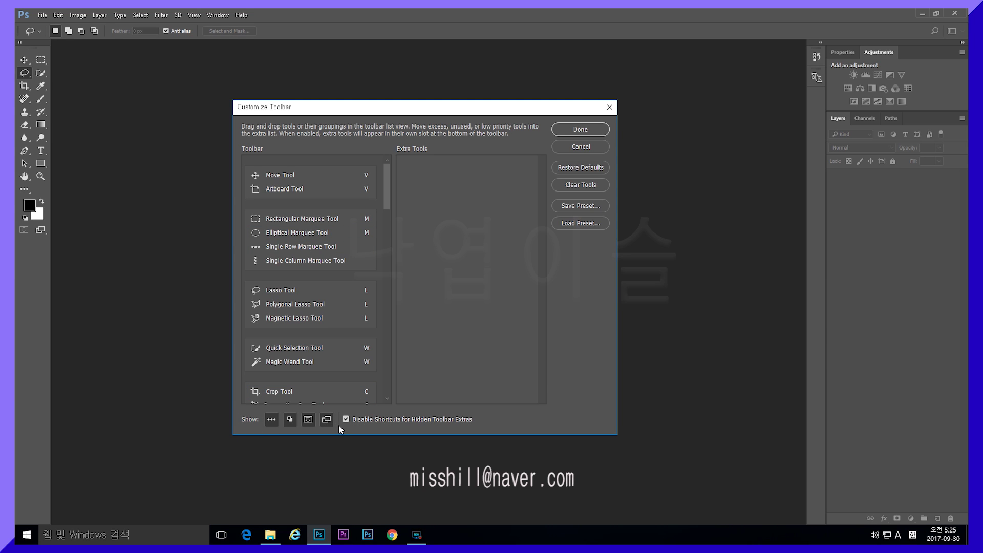
click(565, 127)
Step: Review the contents of the lasso, marquee, pen and gradient tool groups in the restored toolbar
right_click(24, 73)
right_click(43, 64)
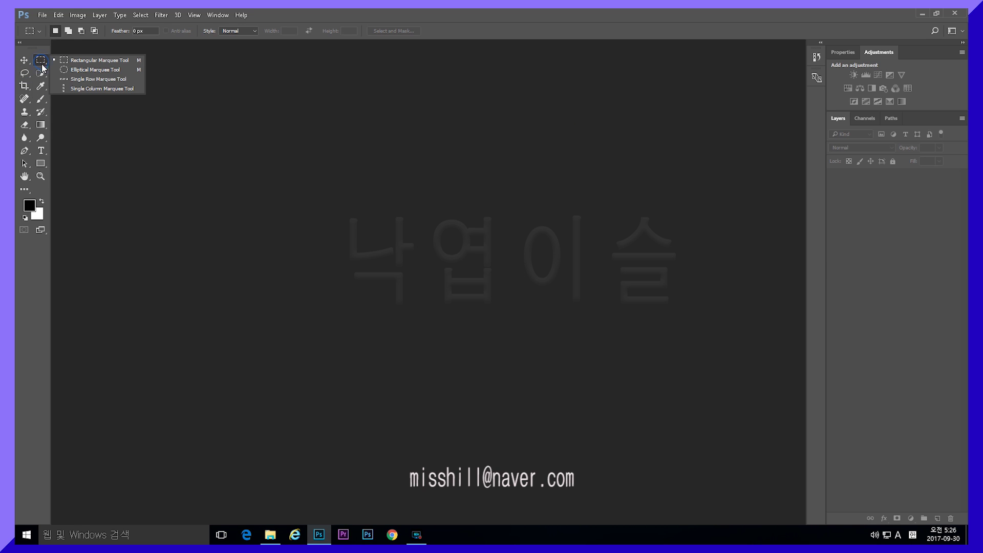
right_click(23, 149)
right_click(42, 126)
click(448, 154)
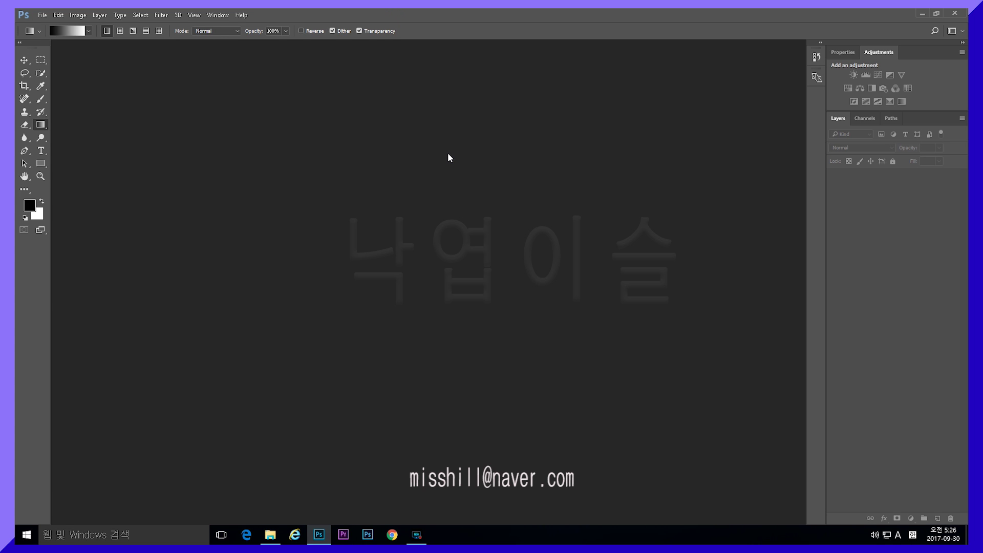